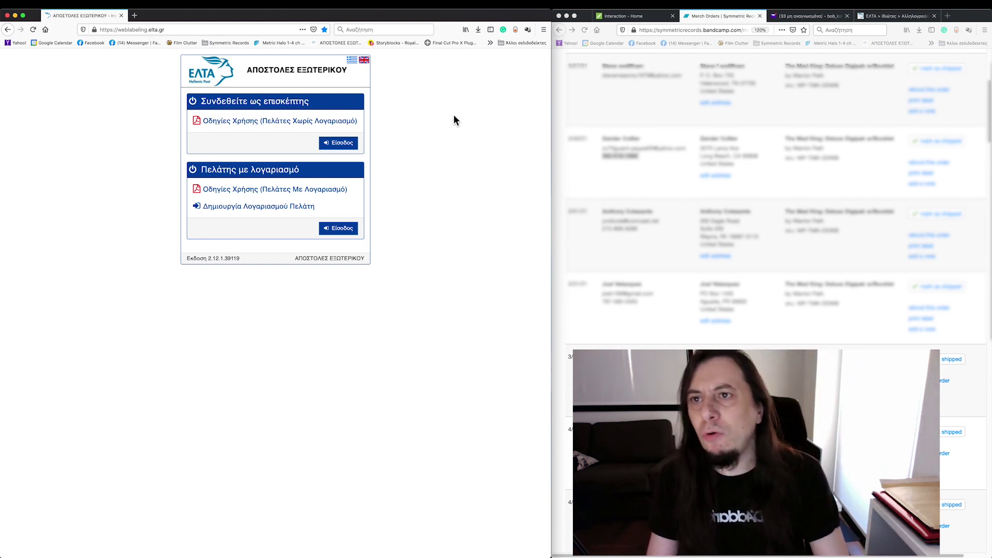
Step: Sign in as an account customer with the customer code, accepting the terms of use
{"action": "left_click", "coordinate": [169, 29]}
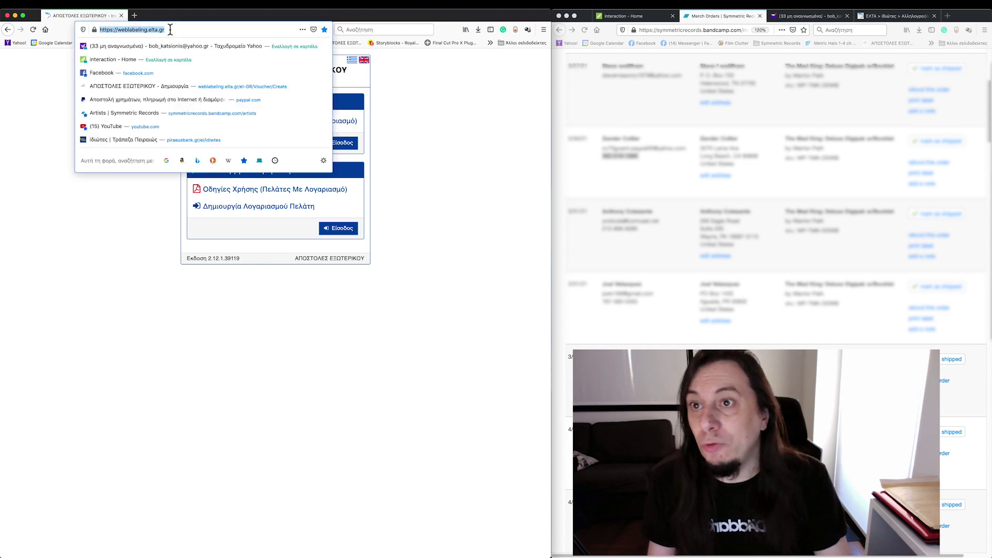
{"action": "left_click", "coordinate": [385, 88]}
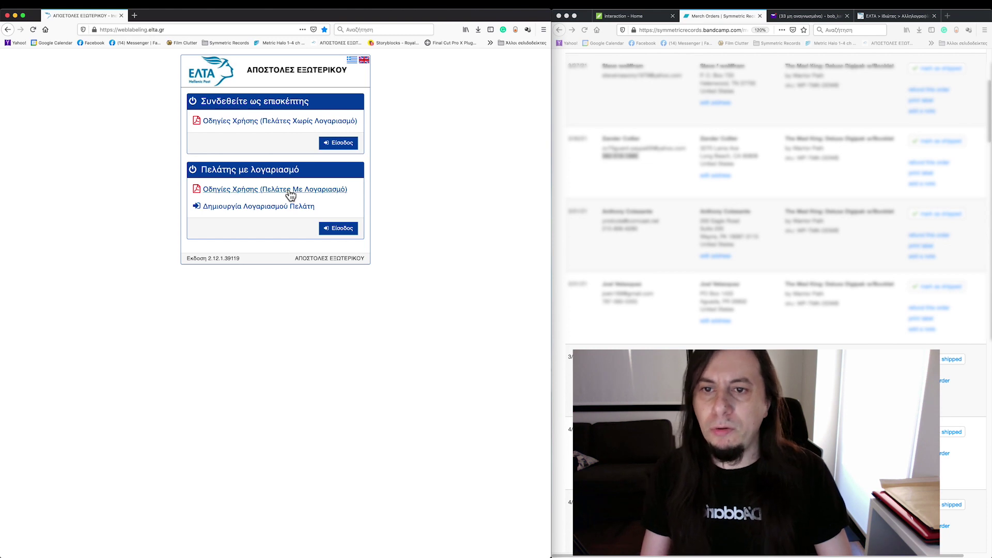
{"action": "left_click", "coordinate": [341, 228]}
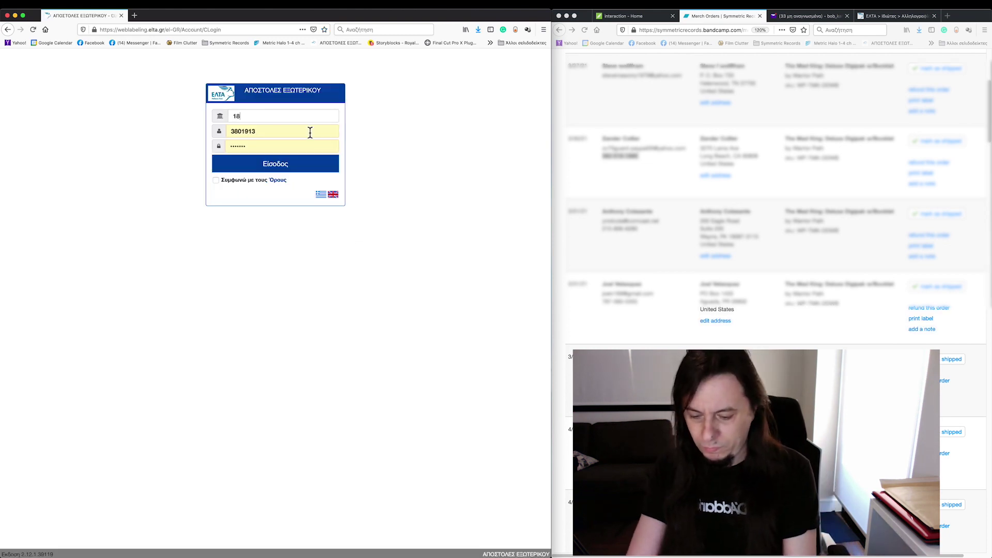
{"action": "left_click", "coordinate": [215, 179]}
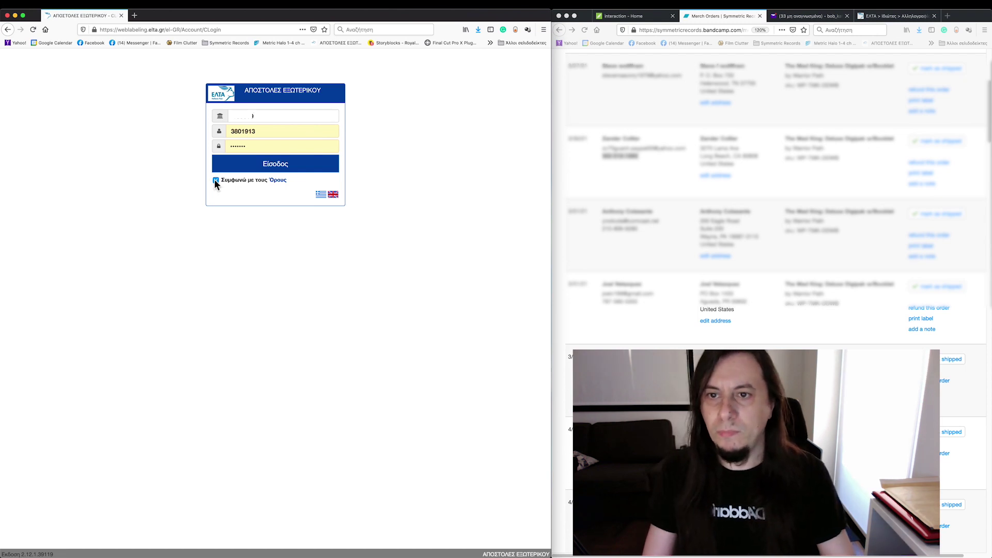
{"action": "left_click", "coordinate": [279, 165]}
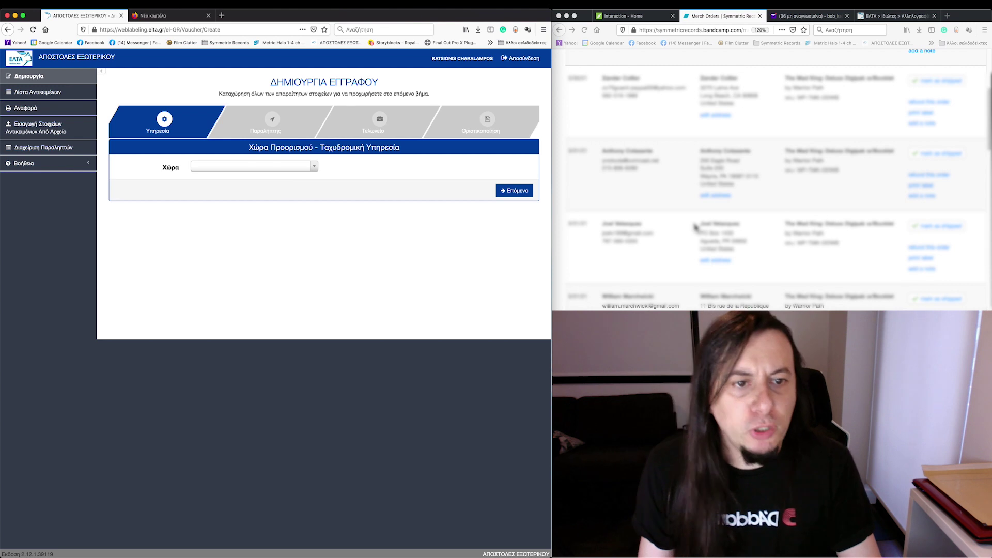
Step: Look over the Bandcamp orders page for the order to ship
{"action": "scroll", "coordinate": [694, 230], "scroll_direction": "down", "scroll_amount": 1}
{"action": "scroll", "coordinate": [694, 229], "scroll_direction": "up", "scroll_amount": 3}
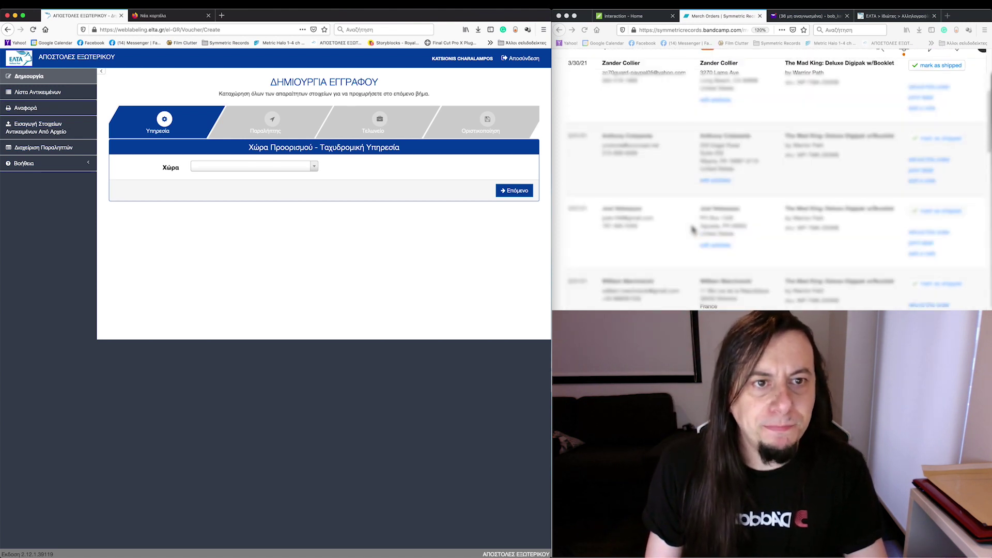
{"action": "left_click", "coordinate": [751, 247]}
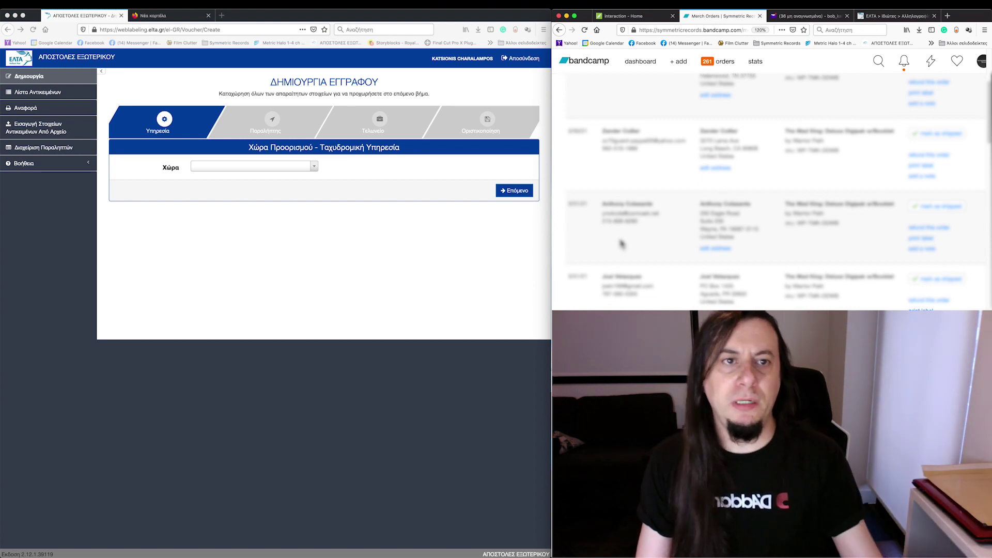
{"action": "scroll", "coordinate": [622, 243], "scroll_direction": "up", "scroll_amount": 1}
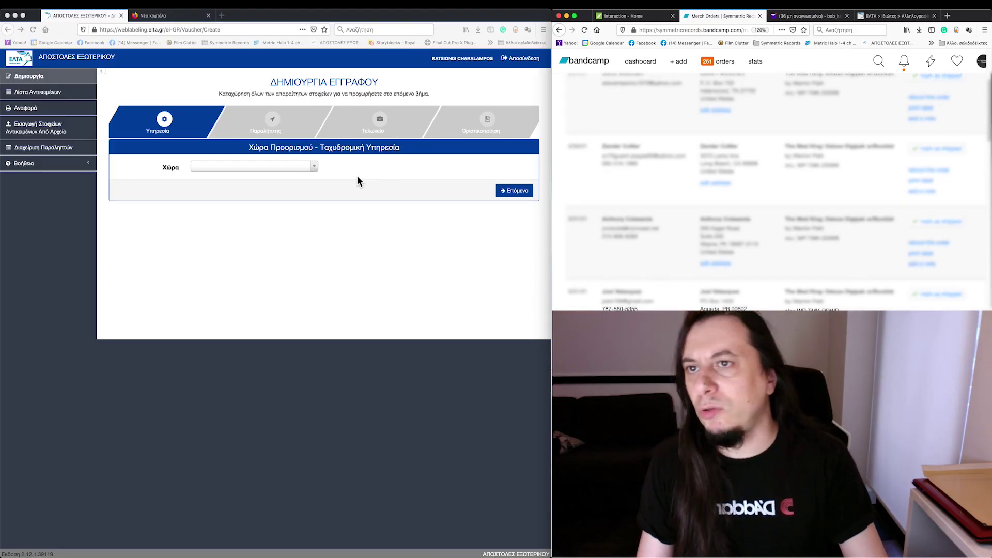
Step: Choose US UNITED STATES OF AMERICA as the country and 851 LETTER A as the service, then continue
{"action": "left_click", "coordinate": [282, 168]}
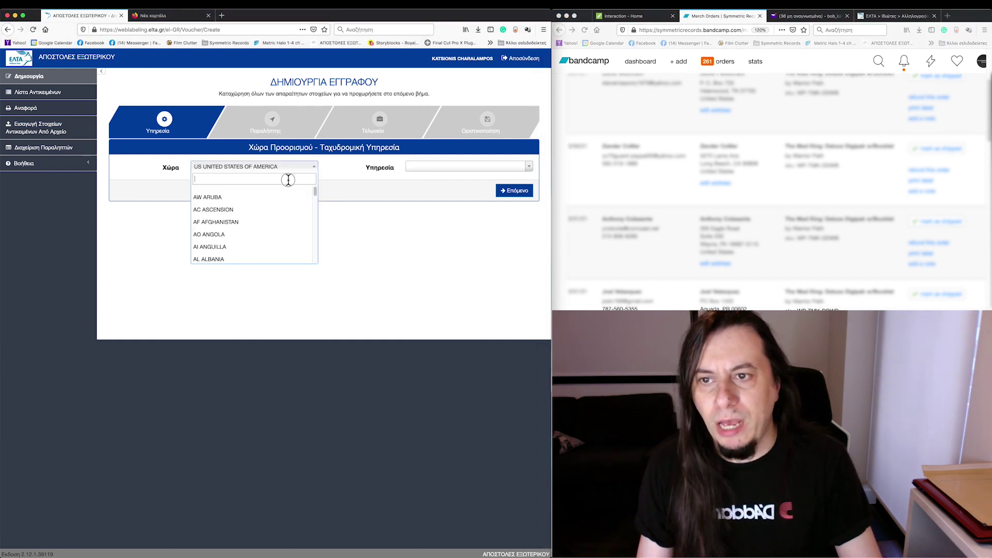
{"action": "type", "text": "united"}
{"action": "key", "text": "Return"}
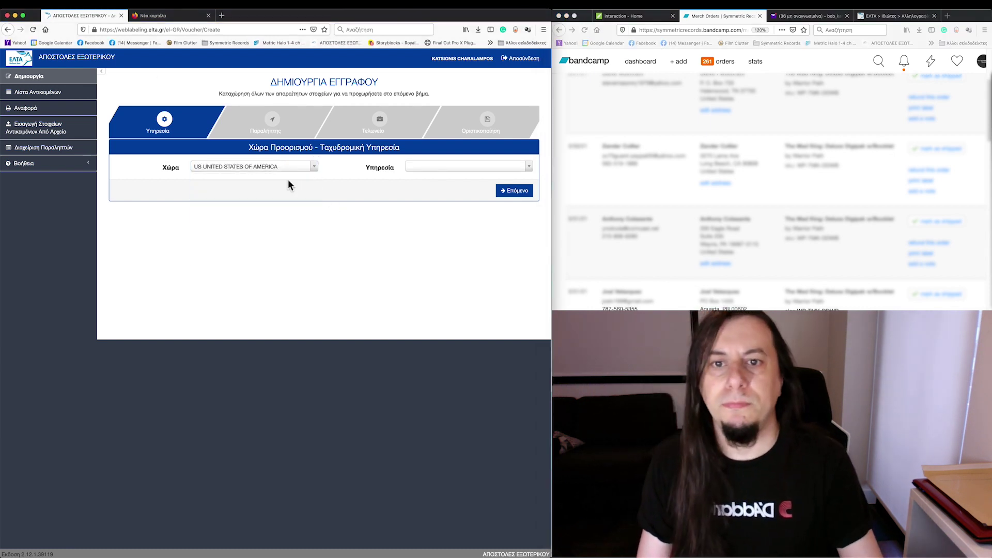
{"action": "left_click", "coordinate": [417, 165]}
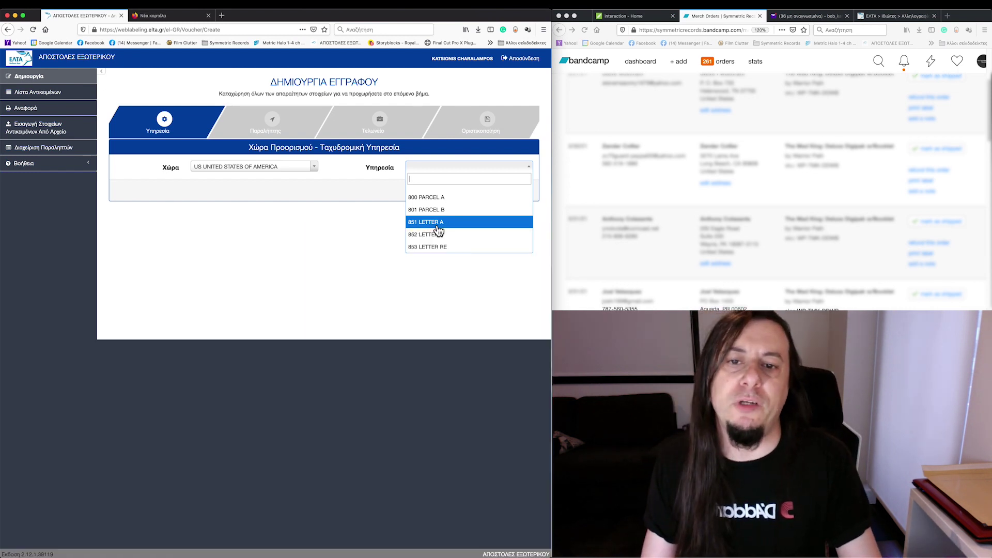
{"action": "left_click", "coordinate": [439, 228]}
{"action": "left_click", "coordinate": [512, 193]}
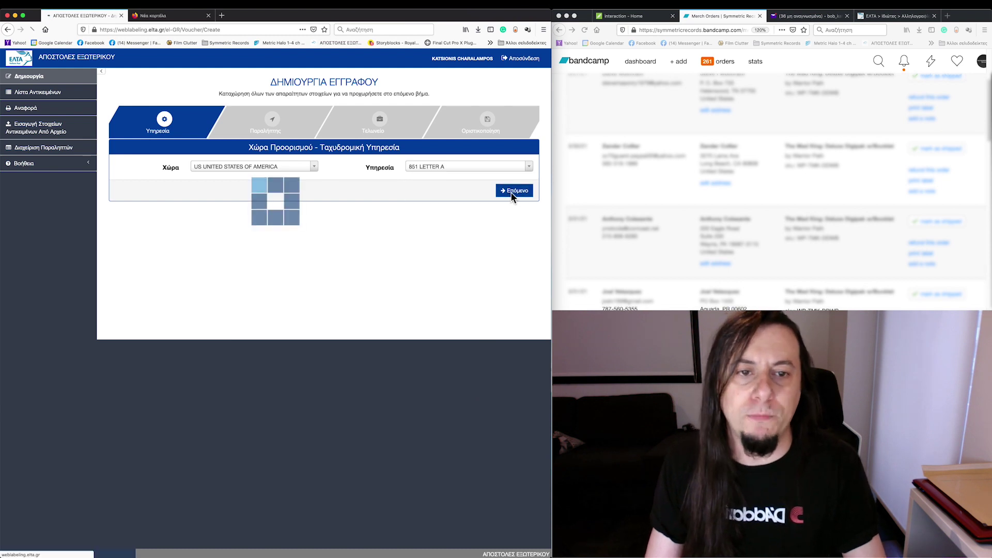
Step: Enter the recipient's first name, surname, street name and street number from the order
{"action": "left_click", "coordinate": [755, 224]}
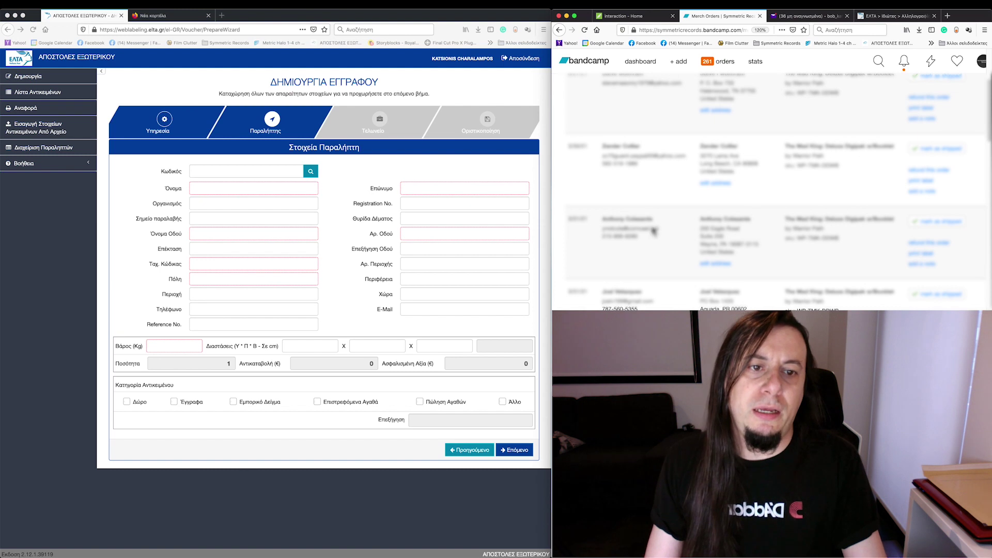
{"action": "left_click", "coordinate": [229, 186]}
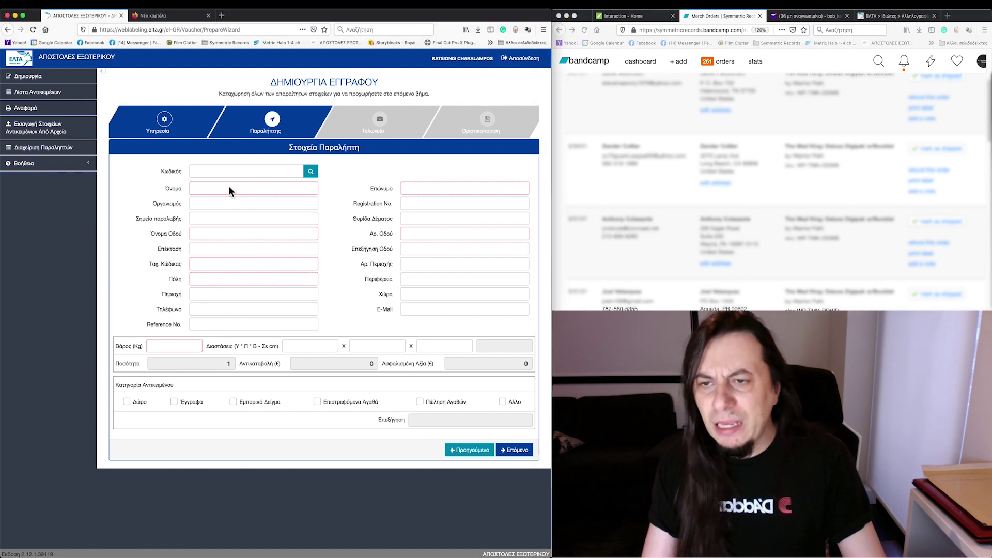
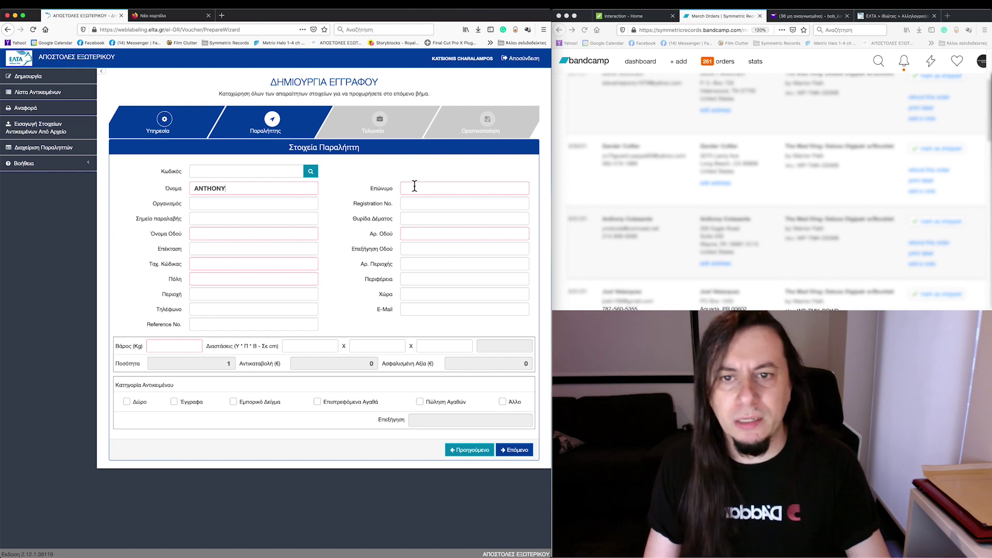
{"action": "left_click", "coordinate": [415, 186]}
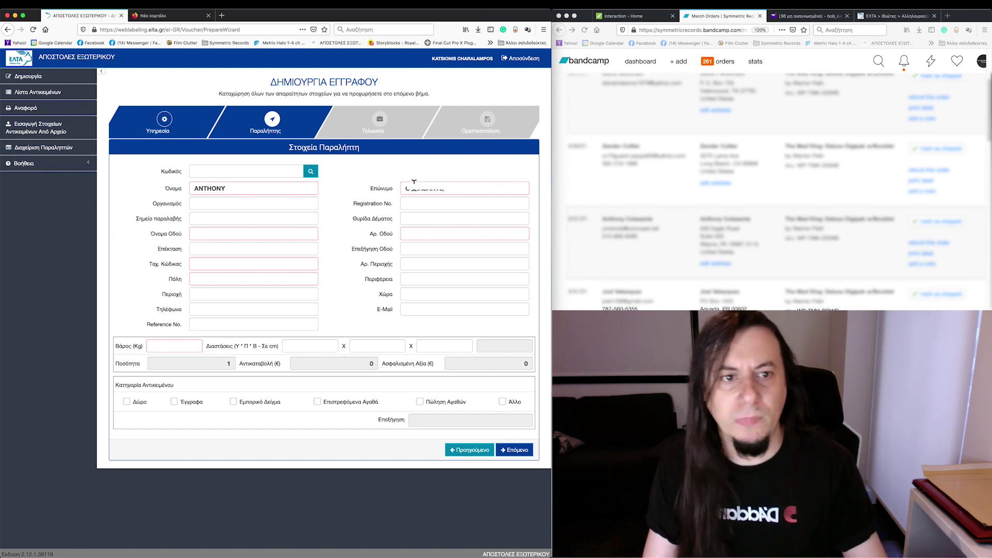
{"action": "left_click", "coordinate": [219, 235]}
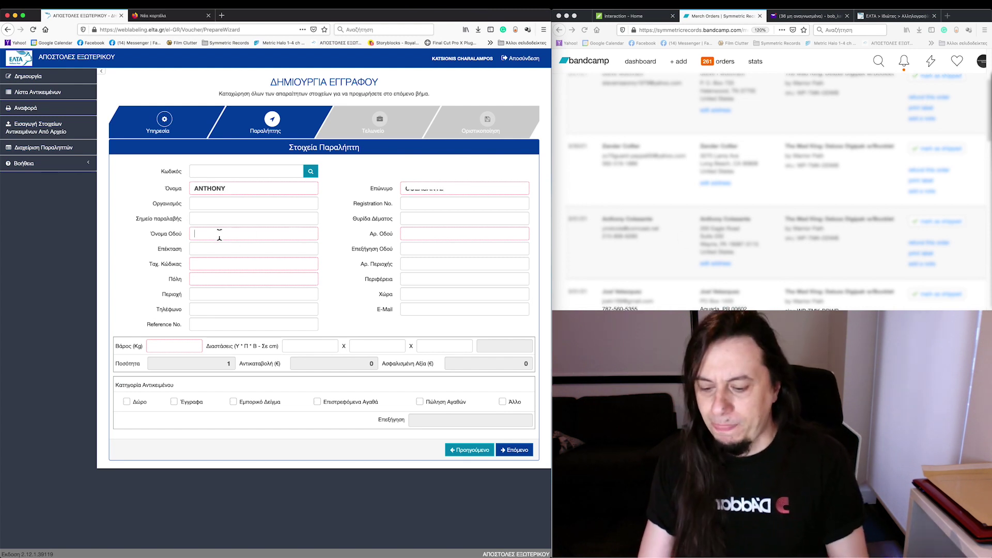
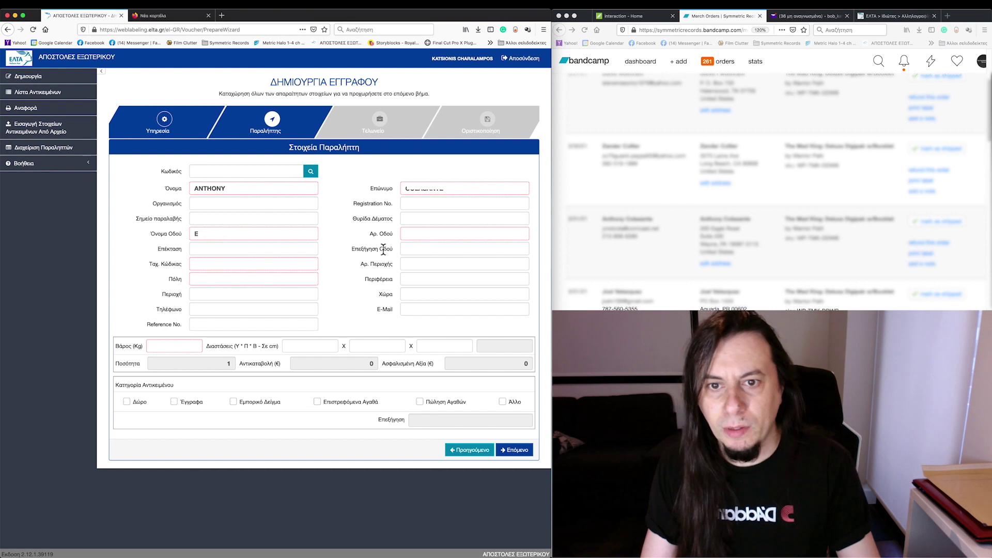
{"action": "left_click", "coordinate": [410, 234]}
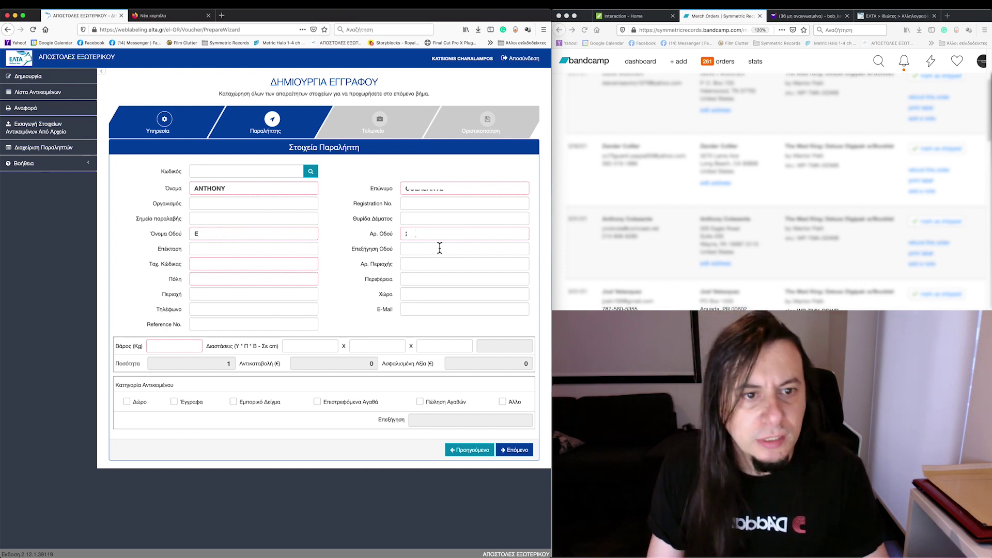
Step: Copy the suite line into street details and the city into the city field
{"action": "left_click", "coordinate": [707, 241]}
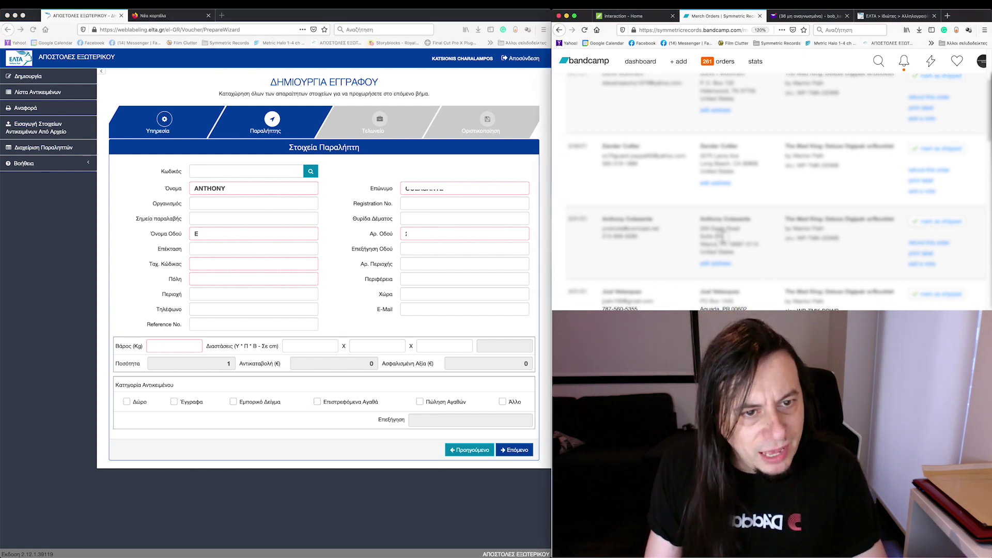
{"action": "left_click_drag", "start_coordinate": [722, 234], "coordinate": [700, 244]}
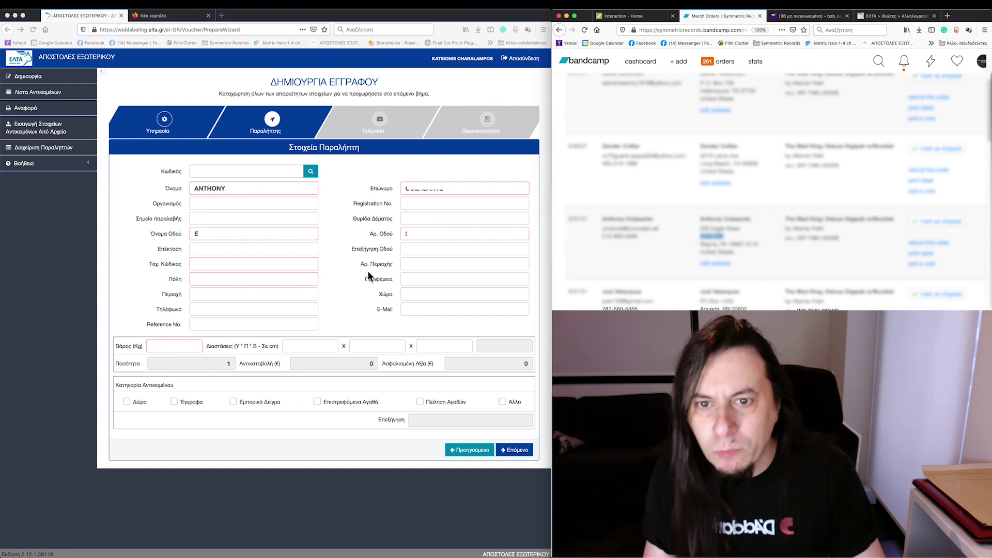
{"action": "left_click", "coordinate": [417, 248]}
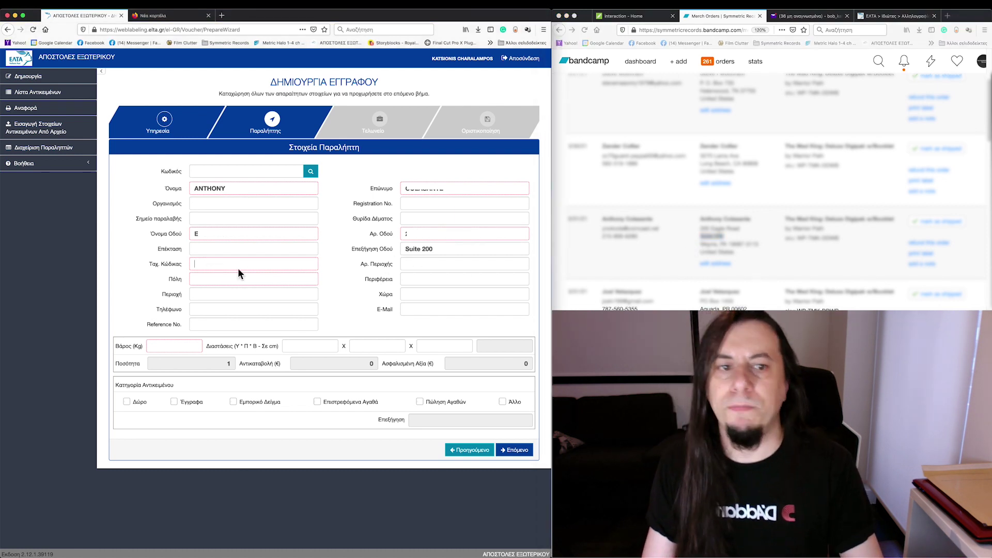
{"action": "left_click", "coordinate": [710, 244]}
{"action": "double_click", "coordinate": [709, 244]}
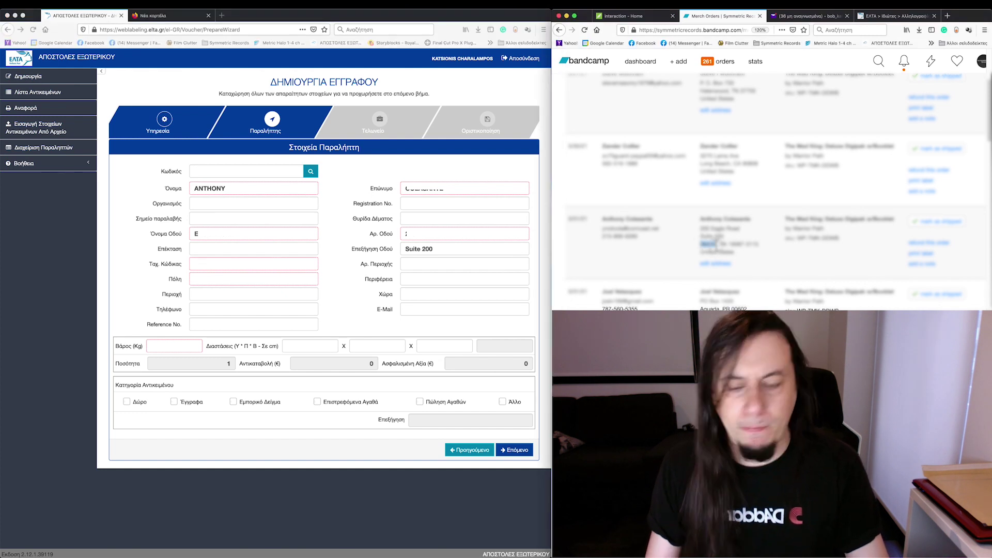
{"action": "left_click", "coordinate": [213, 284]}
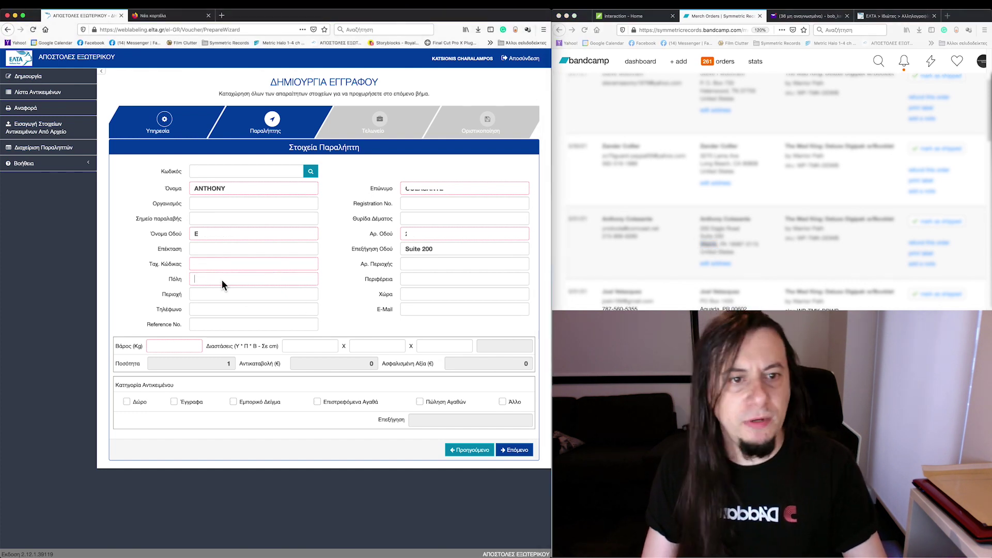
Step: Paste the buyer's postal code from the order into Ταχ. Κώδικας
{"action": "left_click", "coordinate": [726, 245]}
{"action": "left_click_drag", "start_coordinate": [721, 244], "coordinate": [762, 248]}
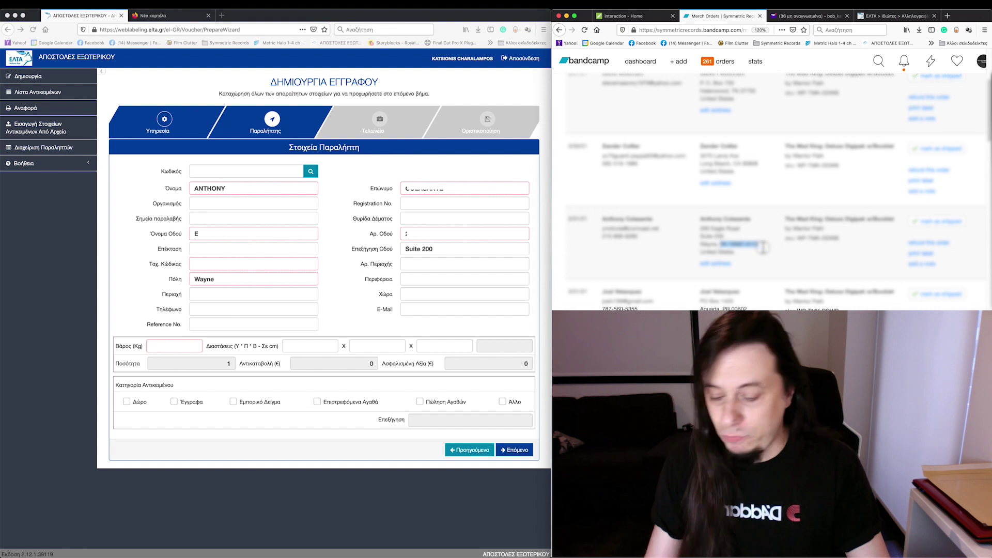
{"action": "left_click", "coordinate": [253, 263]}
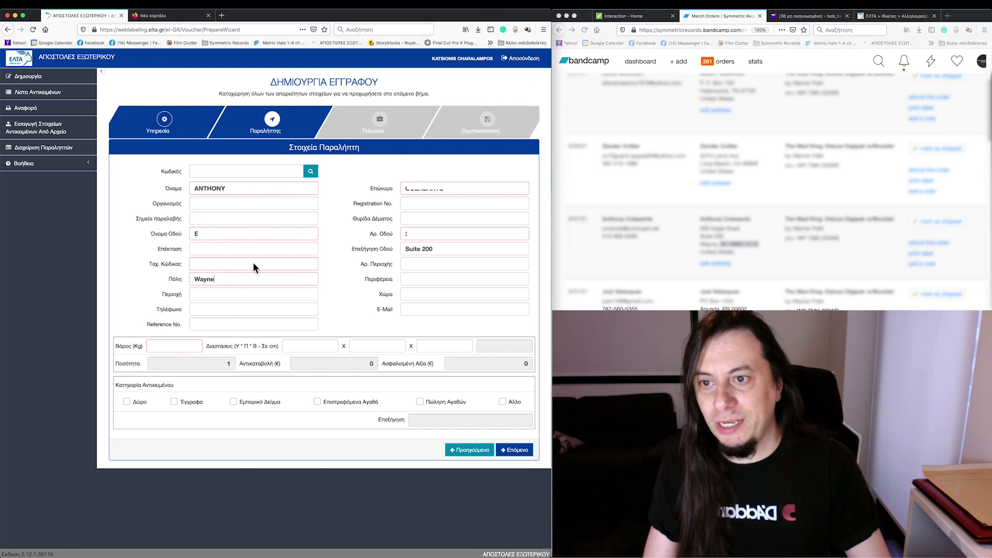
{"action": "left_click", "coordinate": [252, 264]}
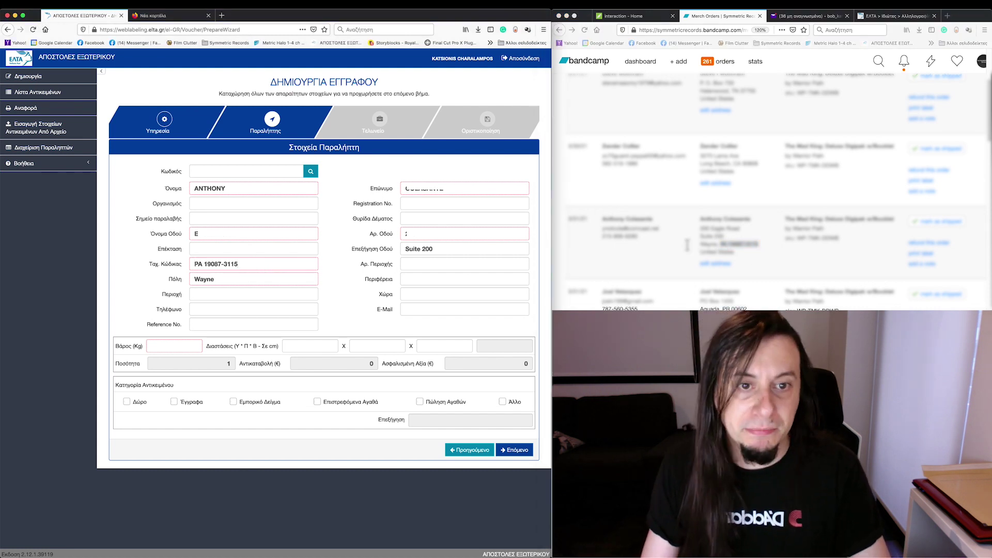
Step: Paste the customer's e-mail without its leading space, then paste their phone number
{"action": "left_click", "coordinate": [644, 234]}
{"action": "double_click", "coordinate": [641, 228]}
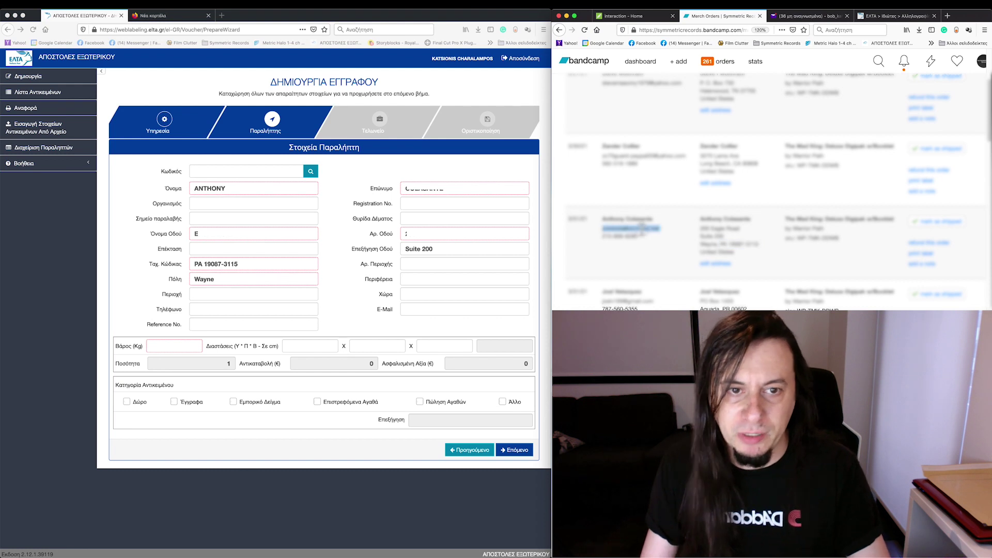
{"action": "left_click", "coordinate": [421, 310]}
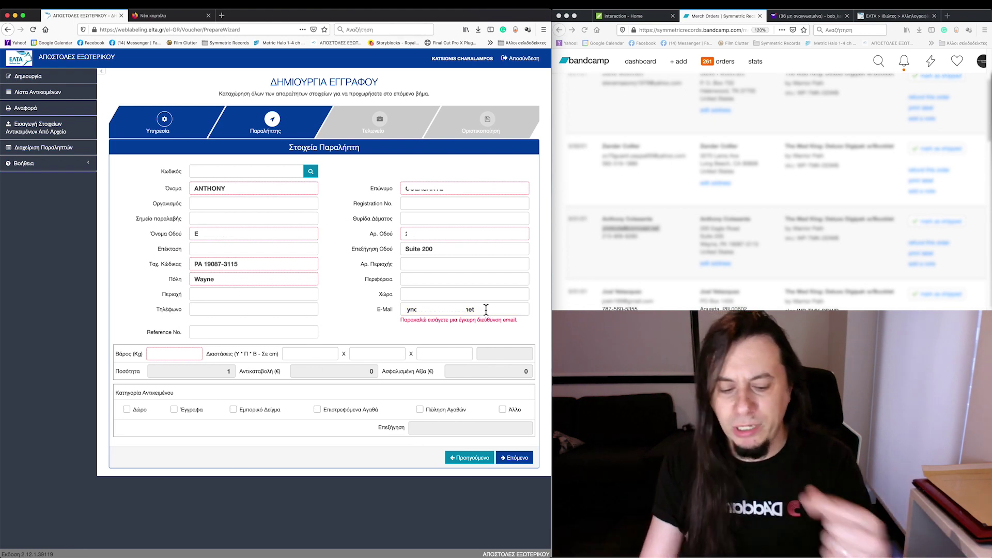
{"action": "left_click", "coordinate": [408, 310]}
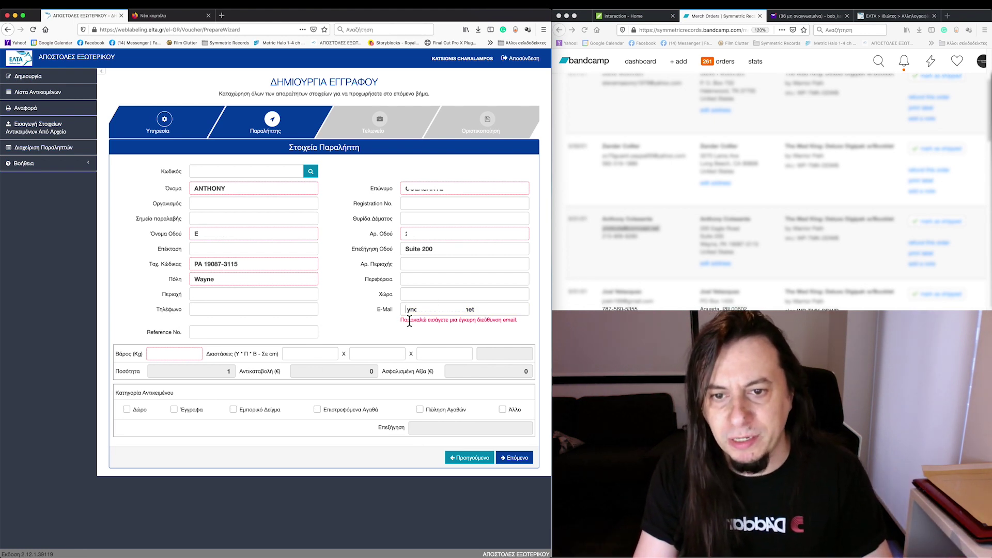
{"action": "key", "text": "Delete"}
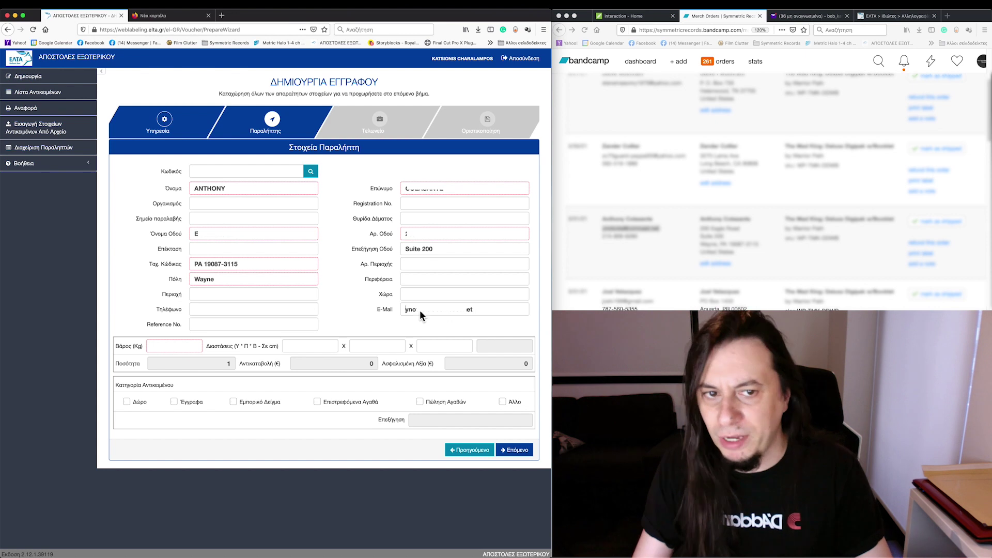
{"action": "triple_click", "coordinate": [621, 236]}
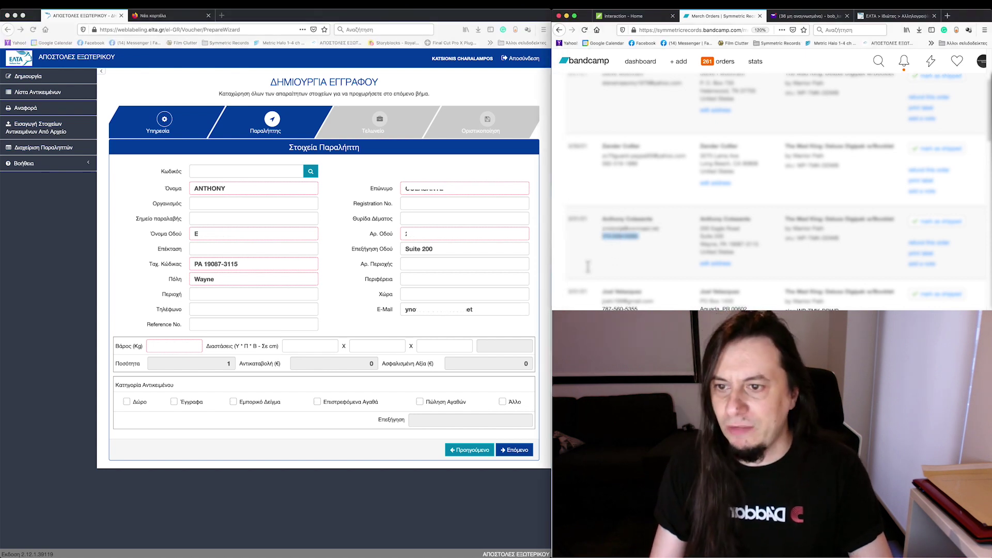
{"action": "left_click", "coordinate": [206, 313]}
{"action": "key", "text": "super+v"}
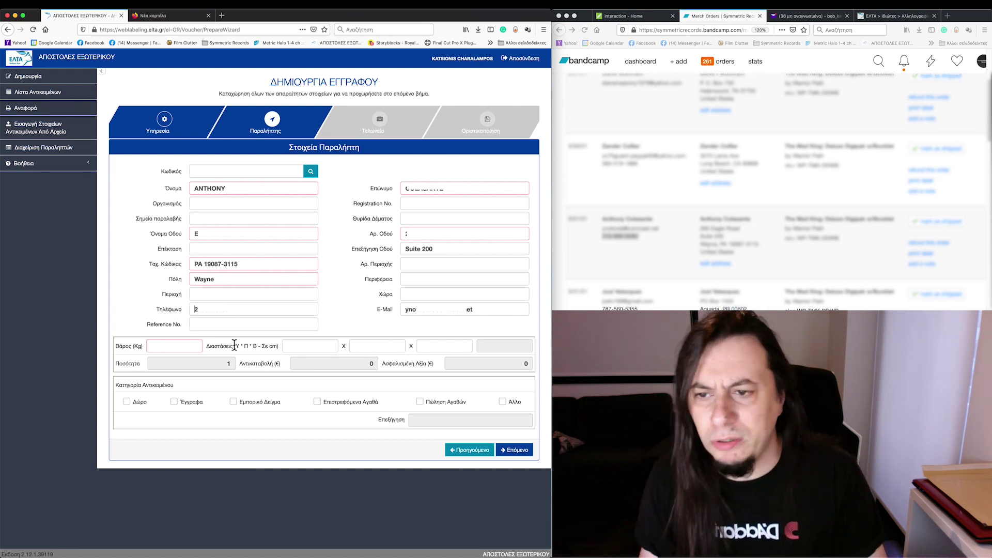
Step: Type 0,08 into the Βάρος (Kg) field
{"action": "left_click", "coordinate": [190, 349]}
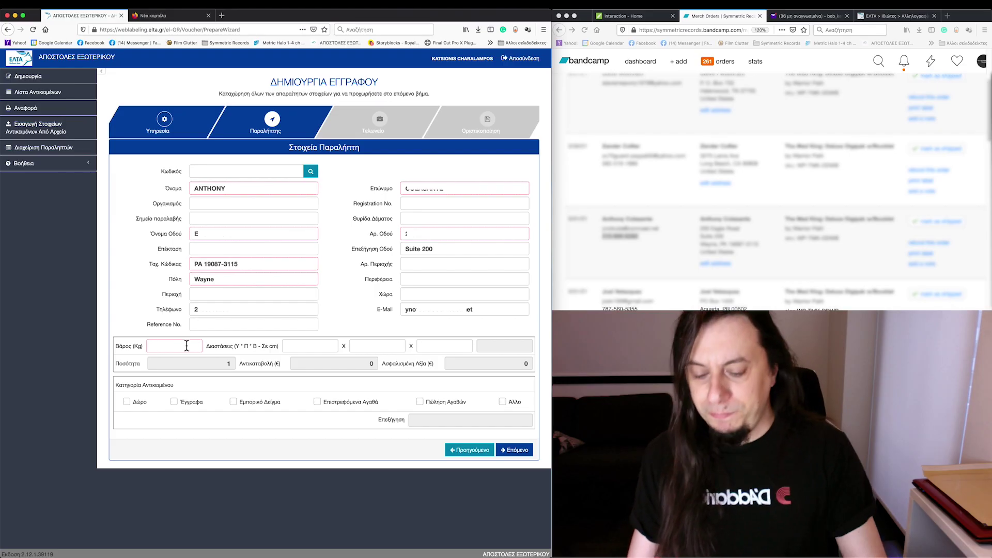
{"action": "type", "text": "0,08"}
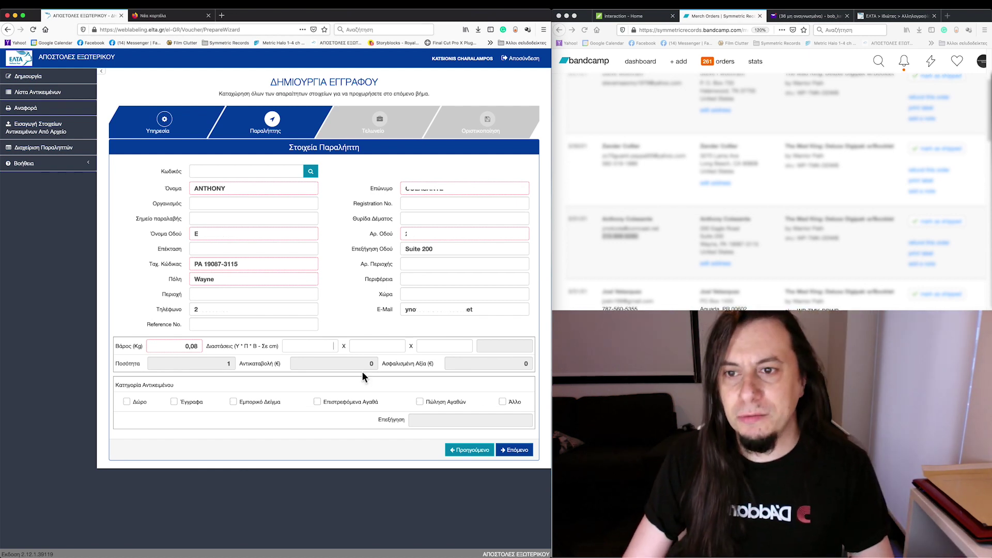
Step: Enter the parcel dimensions 15 × 21 × 1 cm
{"action": "type", "text": "15"}
{"action": "left_click", "coordinate": [373, 346]}
{"action": "type", "text": "21"}
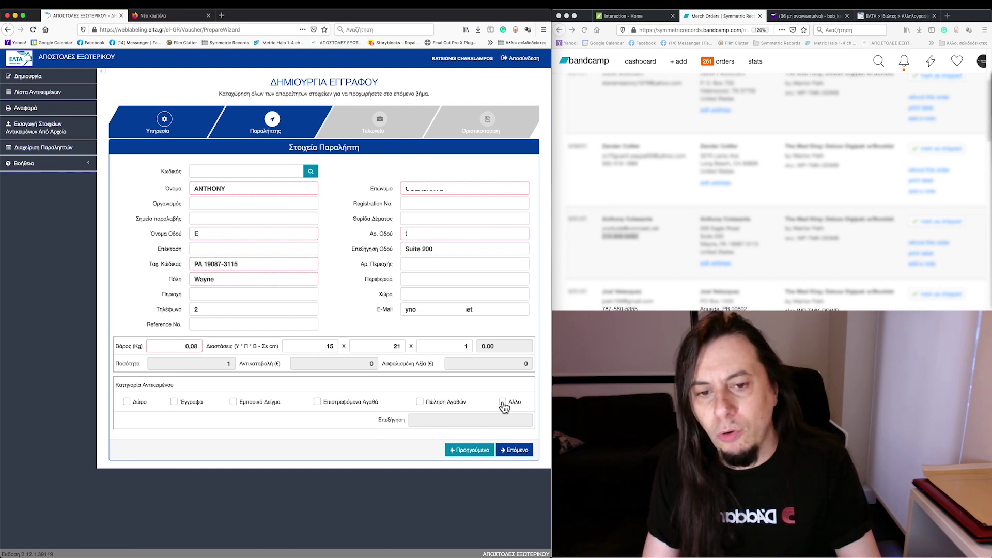
Step: Tick Άλλο as the contents category and type the explanation starting 'COMPETITION W'
{"action": "left_click", "coordinate": [502, 403]}
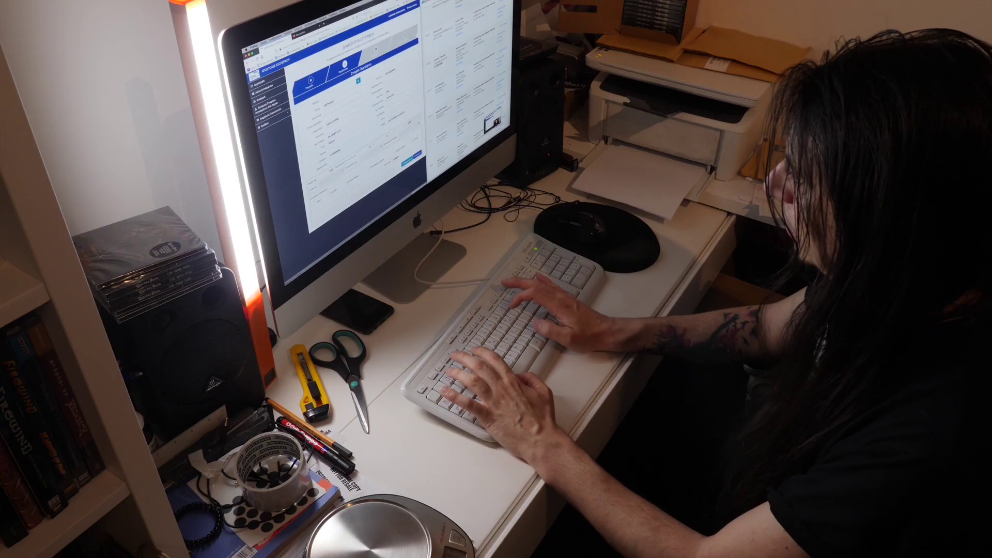
{"action": "type", "text": "COMPE"}
{"action": "type", "text": "TITION"}
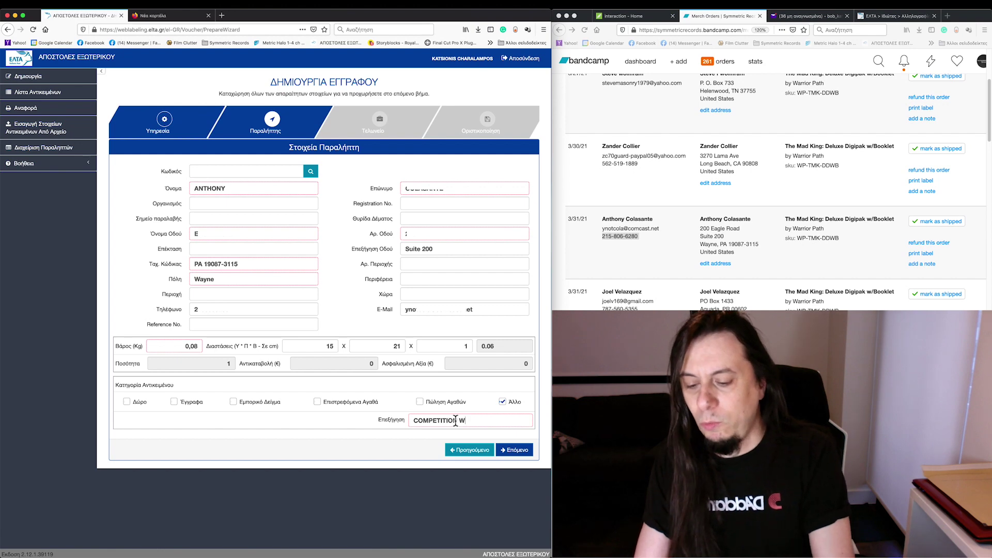
{"action": "type", "text": "W"}
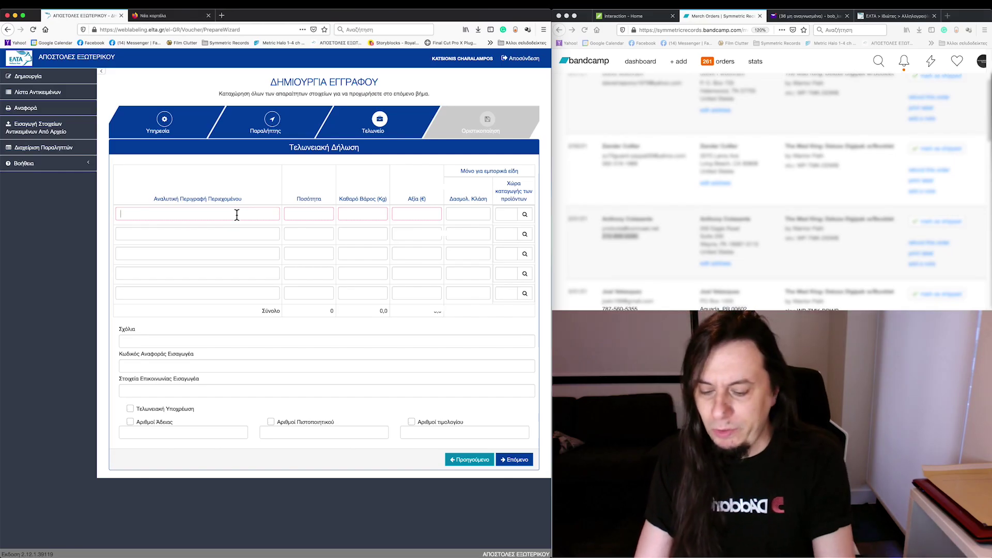
Step: Fill the first customs row: MUSIC CD, qty 1, 0,08 kg, €10, tariff 000000, origin GR
{"action": "type", "text": "MUSIC CD"}
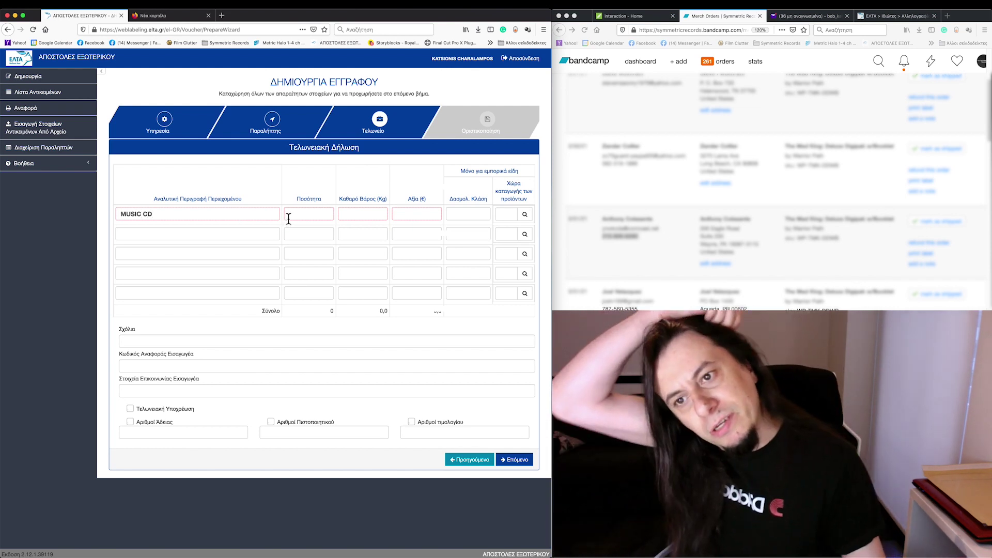
{"action": "left_click", "coordinate": [361, 217]}
{"action": "type", "text": "0,08"}
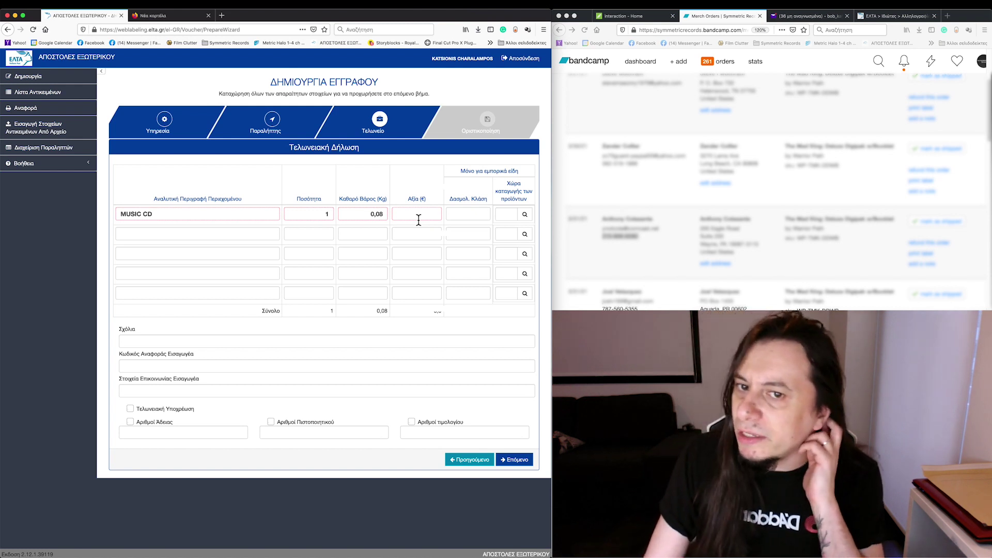
{"action": "left_click", "coordinate": [419, 219]}
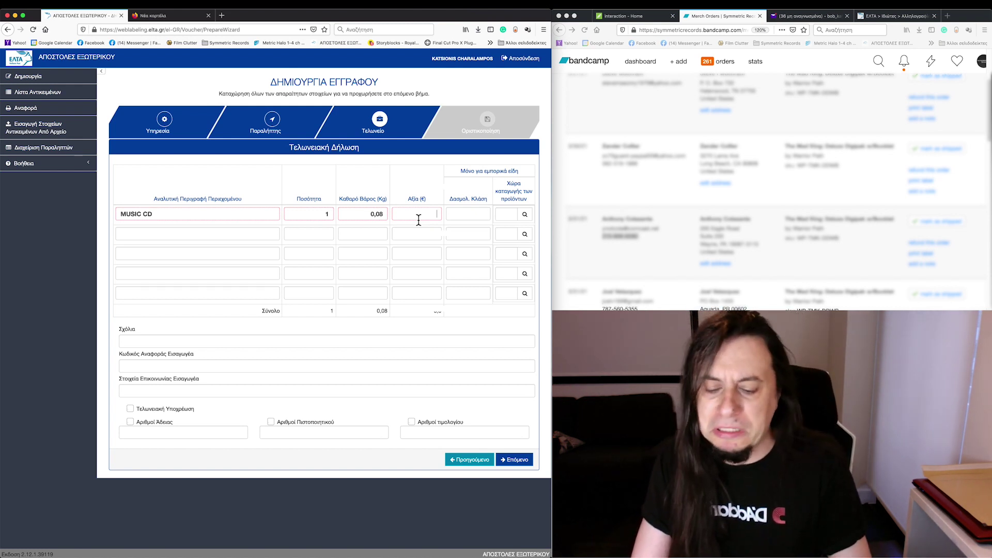
{"action": "left_click", "coordinate": [457, 216]}
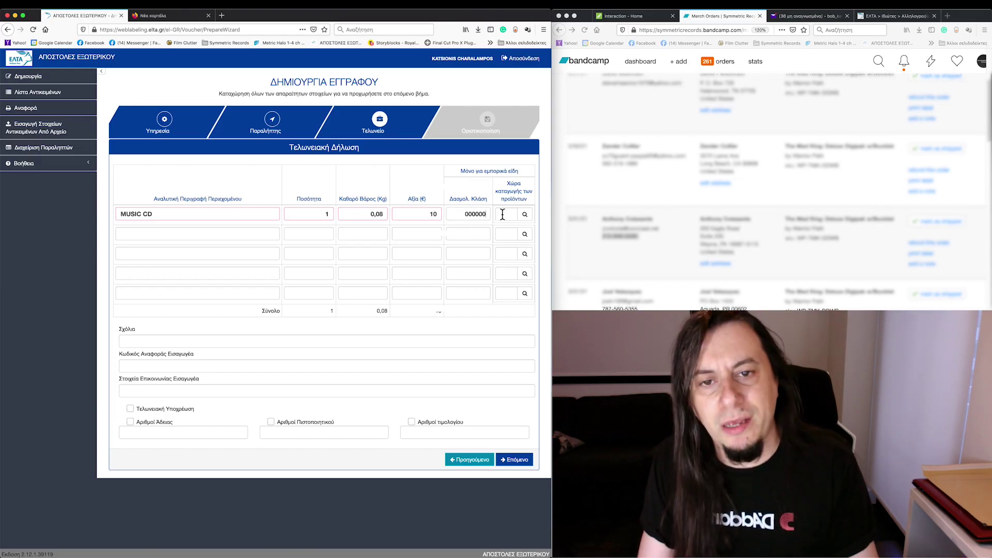
{"action": "left_click", "coordinate": [502, 214]}
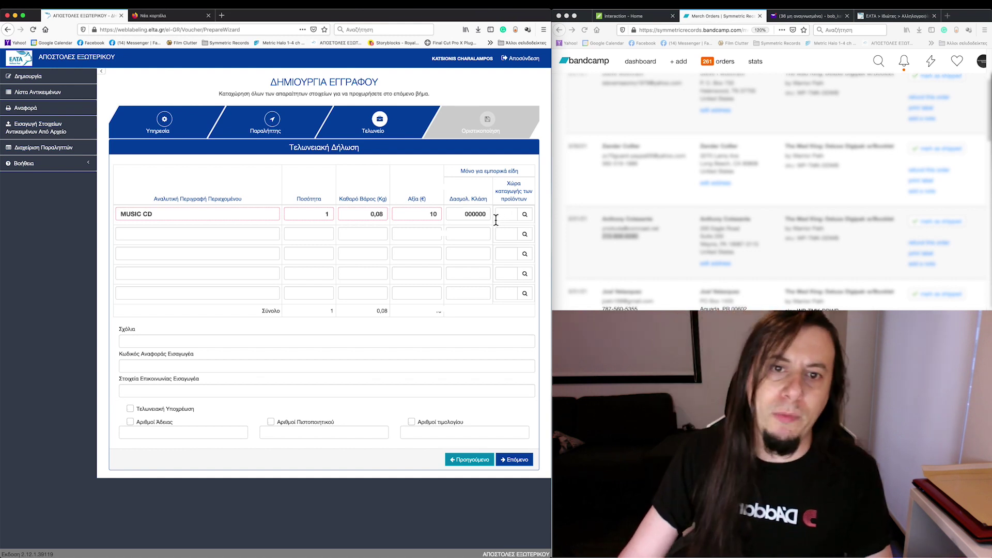
{"action": "type", "text": "G"}
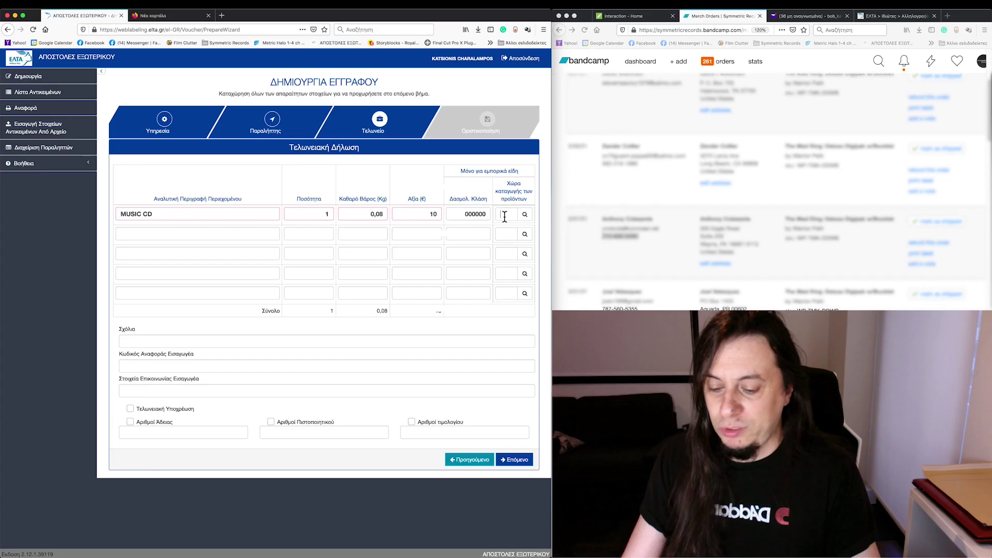
{"action": "type", "text": "R"}
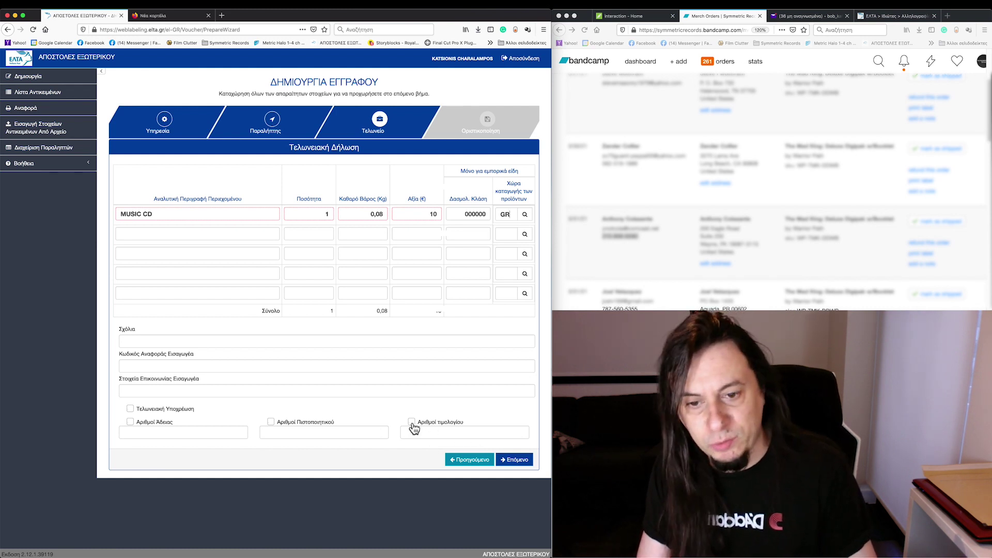
Step: Advance to Οριστικοποίηση and save the voucher with Αποθήκευση
{"action": "left_click", "coordinate": [511, 460]}
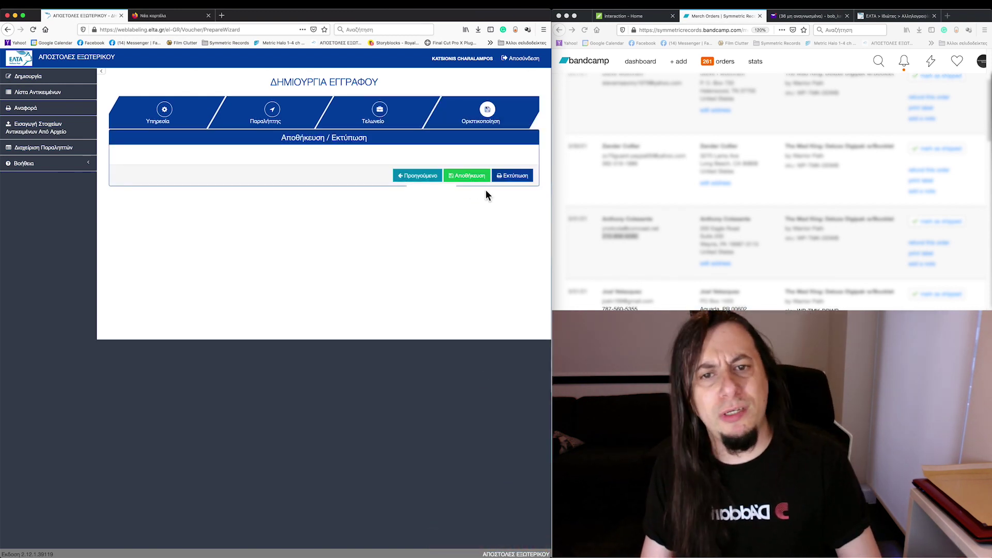
{"action": "left_click", "coordinate": [470, 178]}
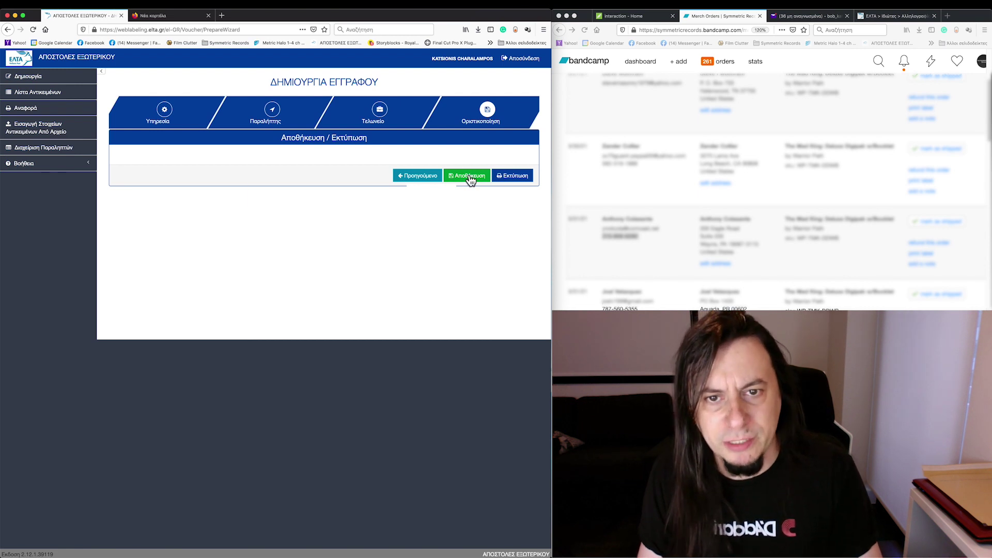
Step: Search the saved vouchers in Λίστα Αντικειμένων, print the result, then filter by keyword
{"action": "left_click", "coordinate": [46, 96]}
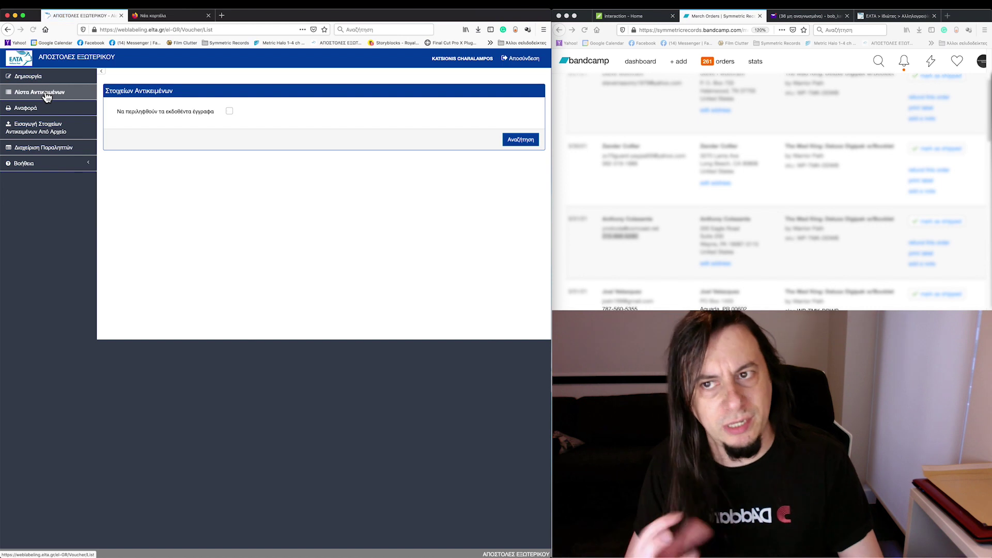
{"action": "left_click", "coordinate": [518, 140]}
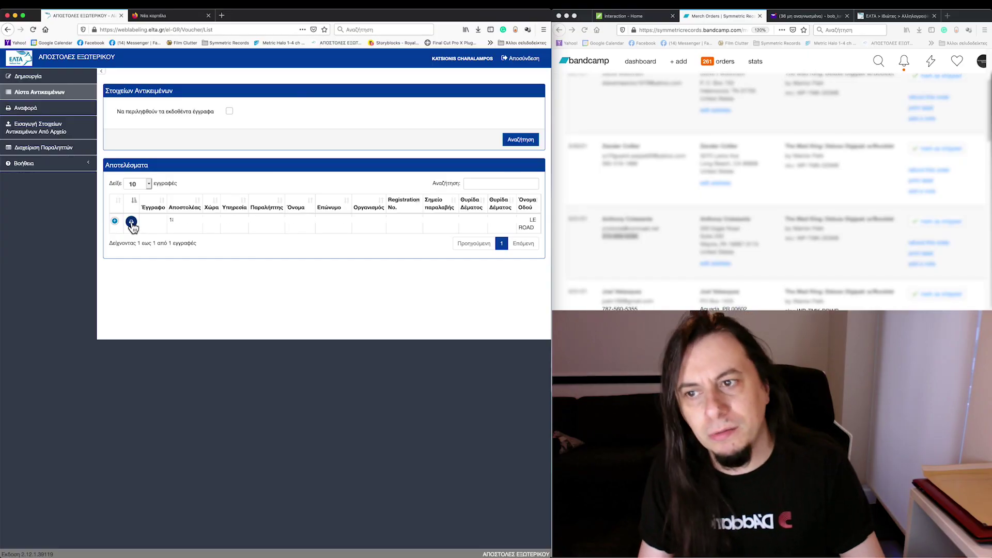
{"action": "left_click", "coordinate": [131, 222]}
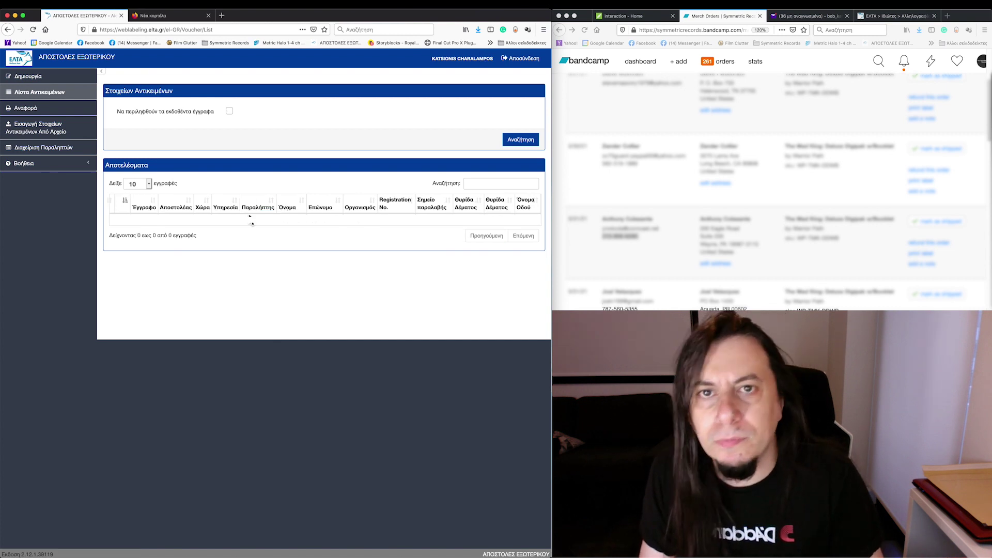
{"action": "left_click", "coordinate": [472, 189]}
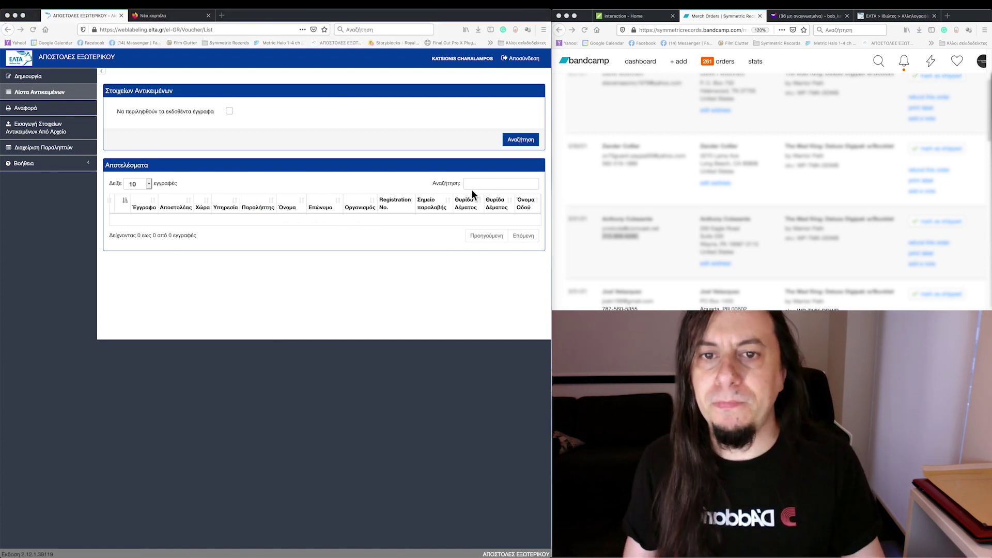